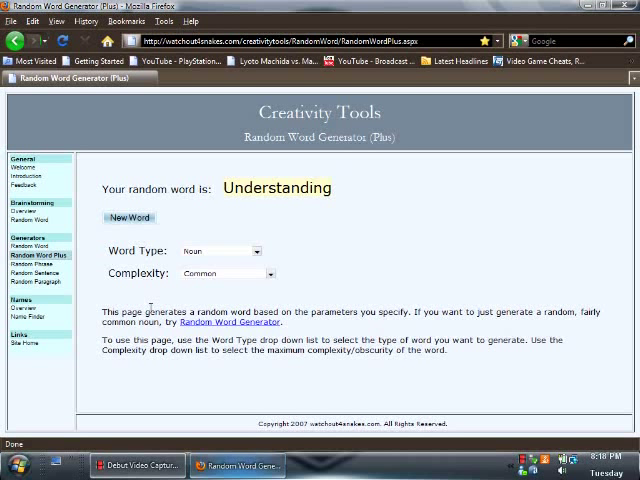
Generate nine new nouns, cycling past Electronics, Balancing, Believer, Style, Ear, Federal, Frustrating and Murderer
click(139, 224)
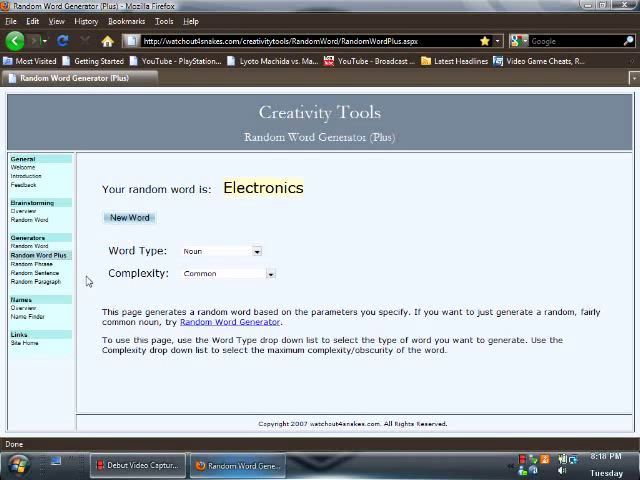
click(131, 220)
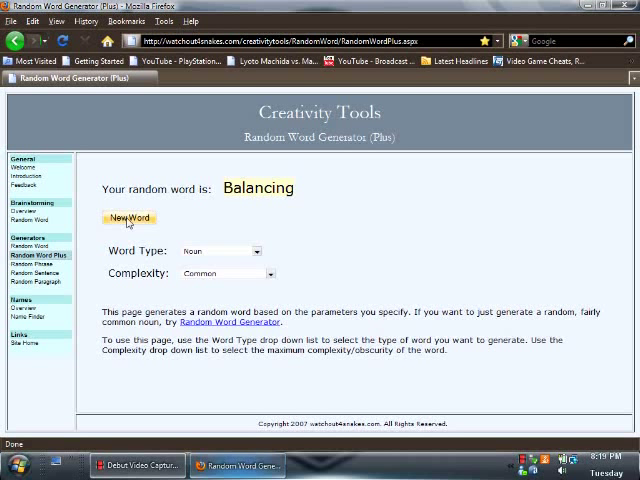
click(128, 221)
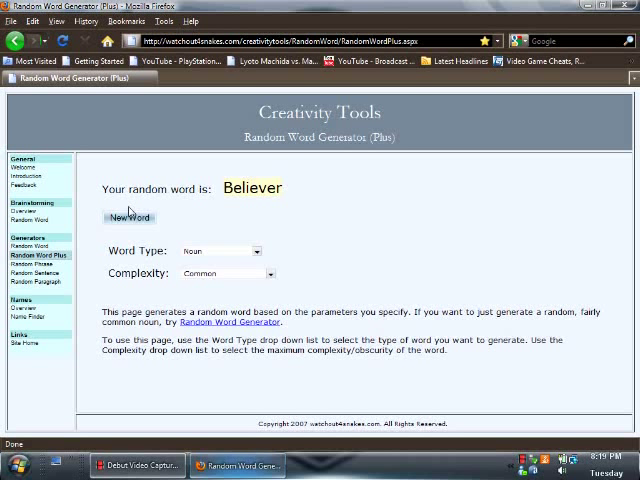
click(129, 218)
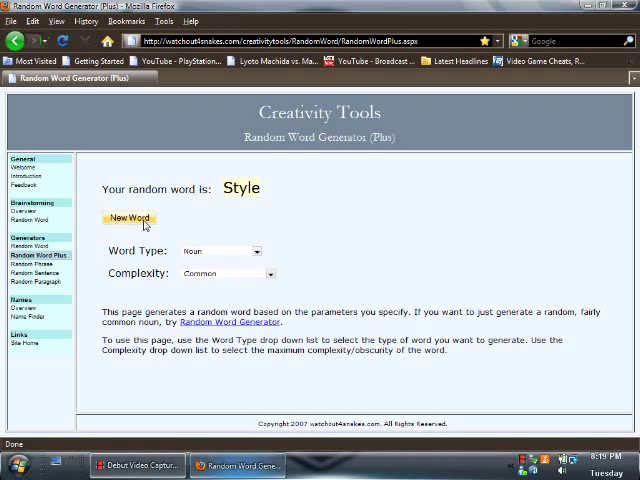
click(145, 226)
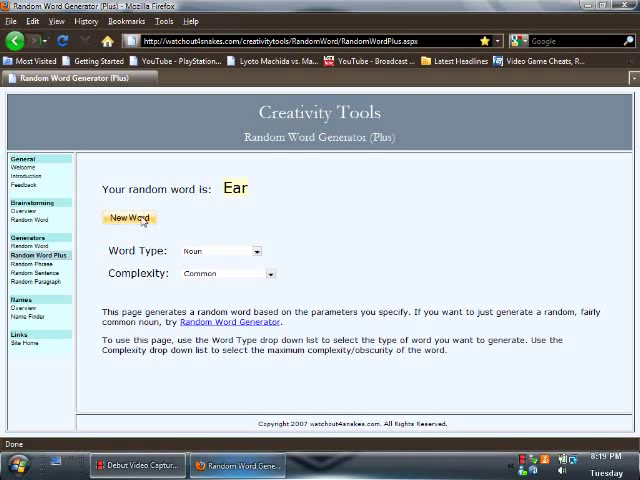
click(143, 219)
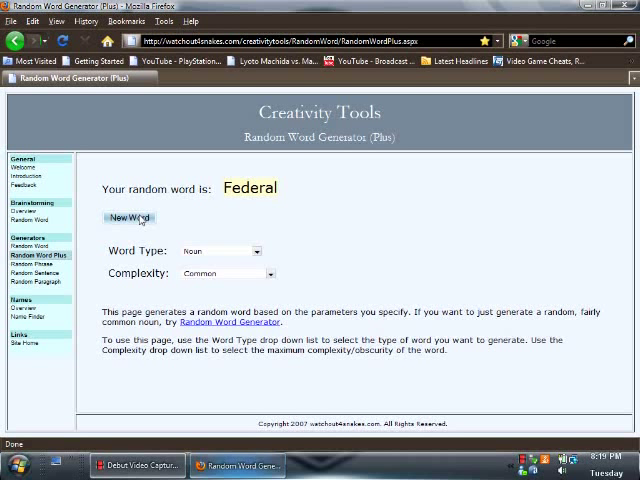
click(139, 223)
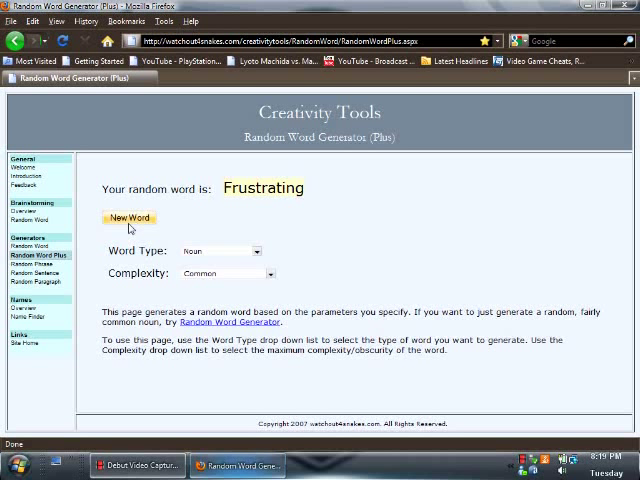
click(127, 222)
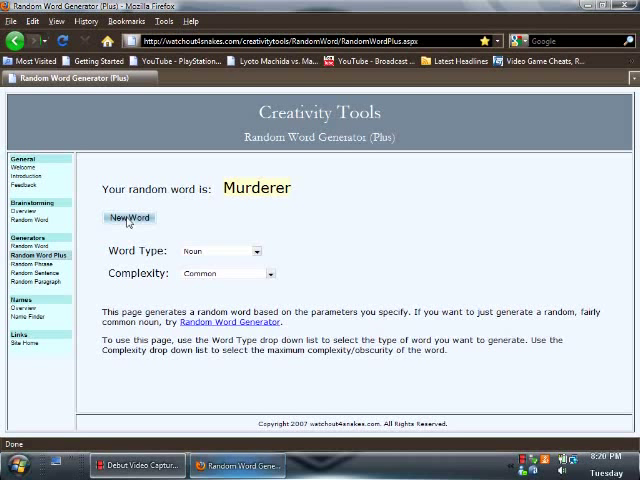
click(128, 222)
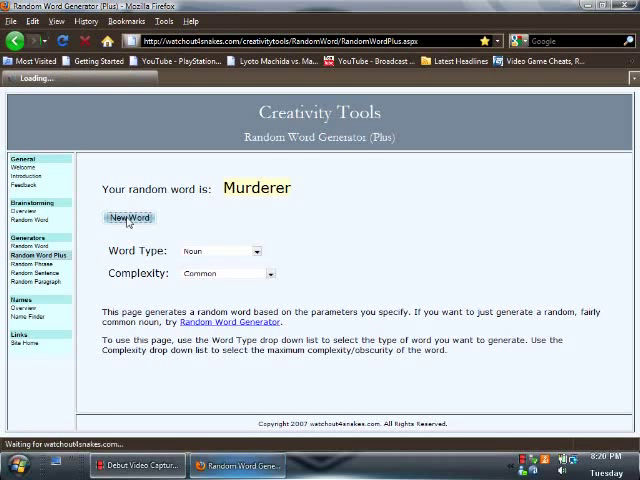